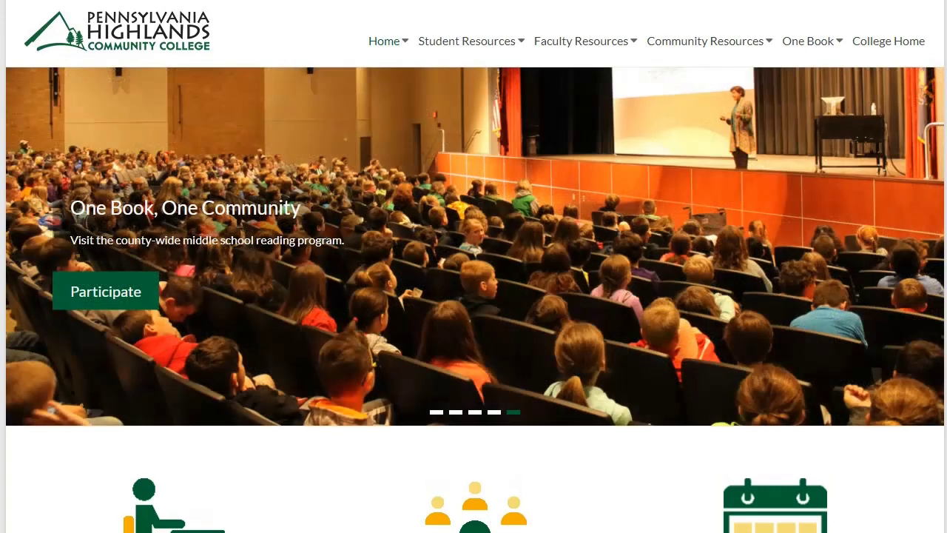
Display the Student Resources dropdown, with its Databases entry, in the library site's top navigation
mouse_move(476, 44)
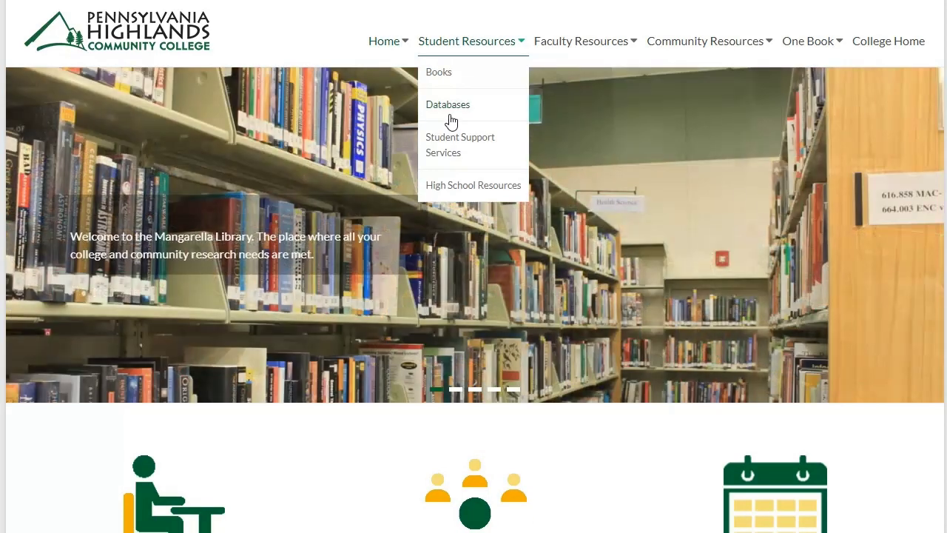
Go to the library's Databases page and follow the EBSCOhost Web link to basic search
left_click(448, 105)
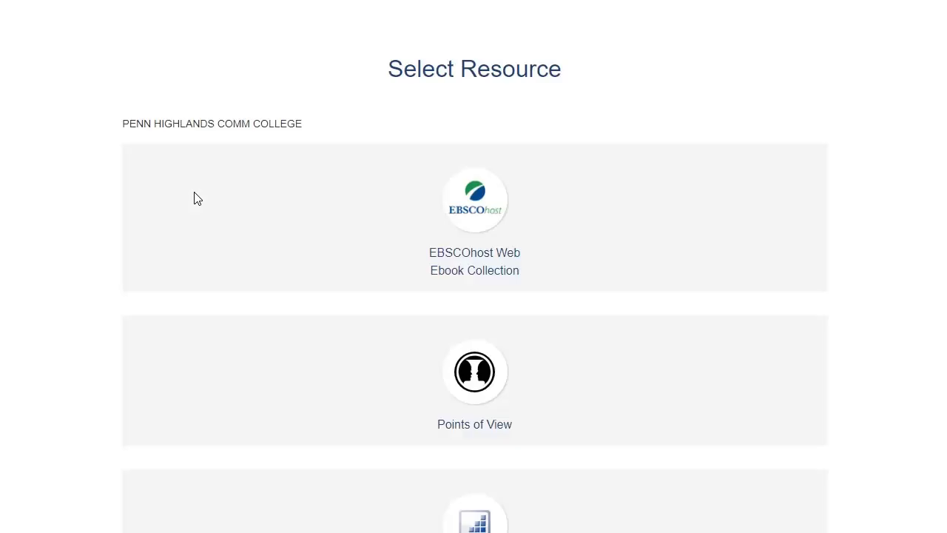
scroll(425, 225, "down", 1)
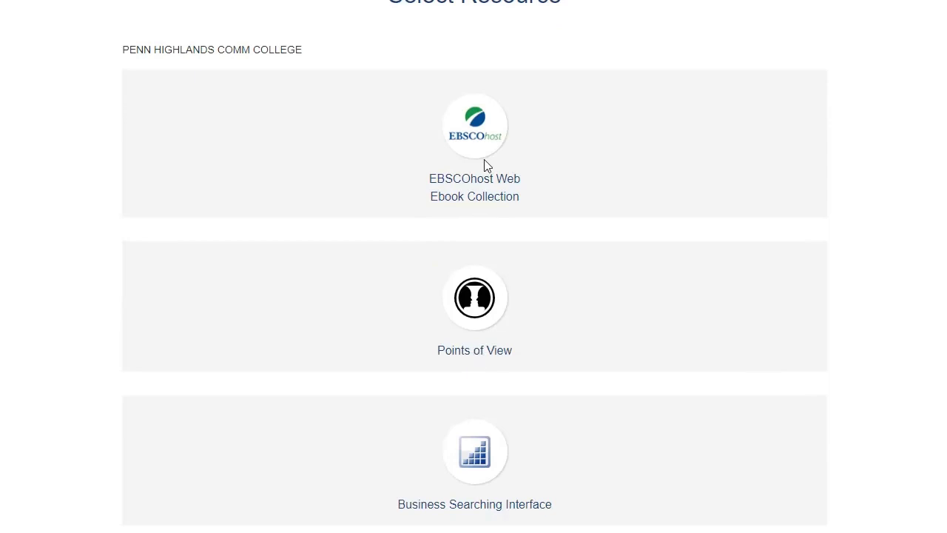
scroll(363, 355, "up", 1)
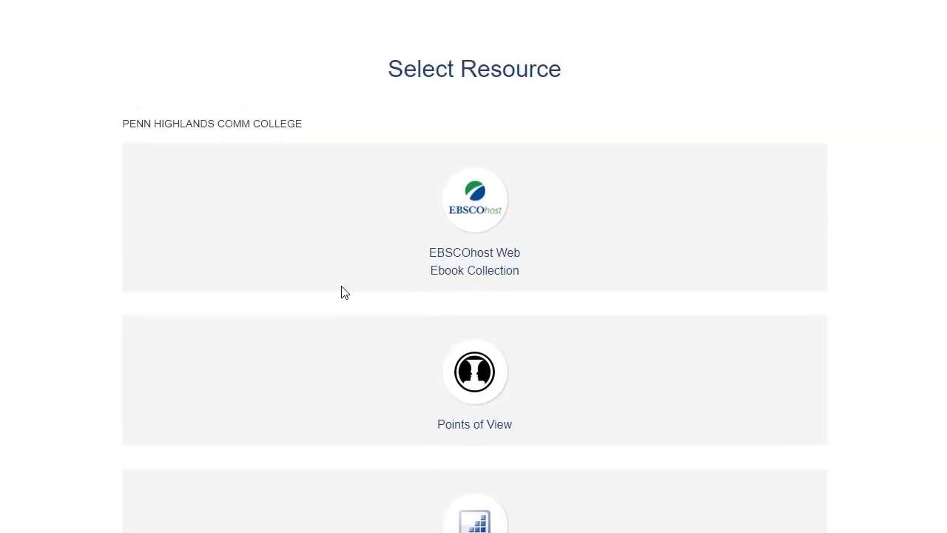
scroll(338, 258, "down", 1)
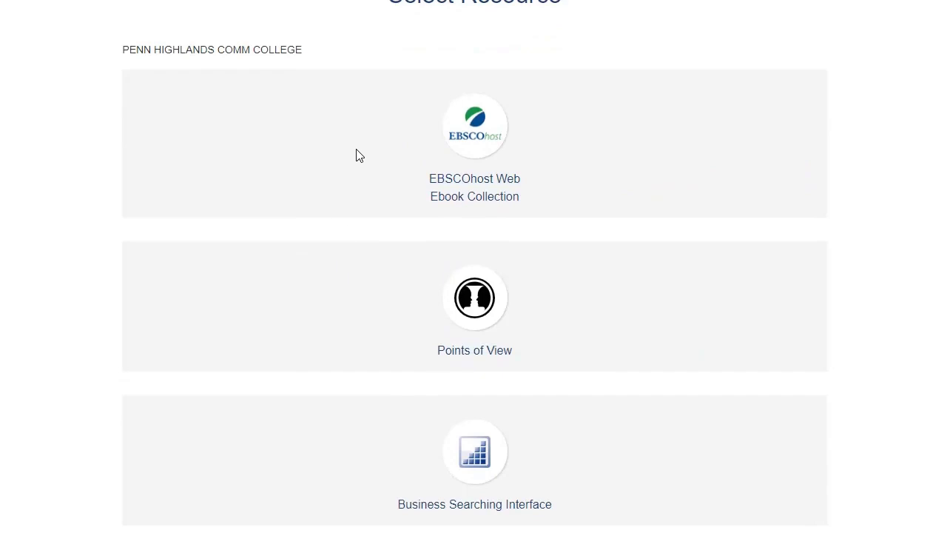
left_click(502, 179)
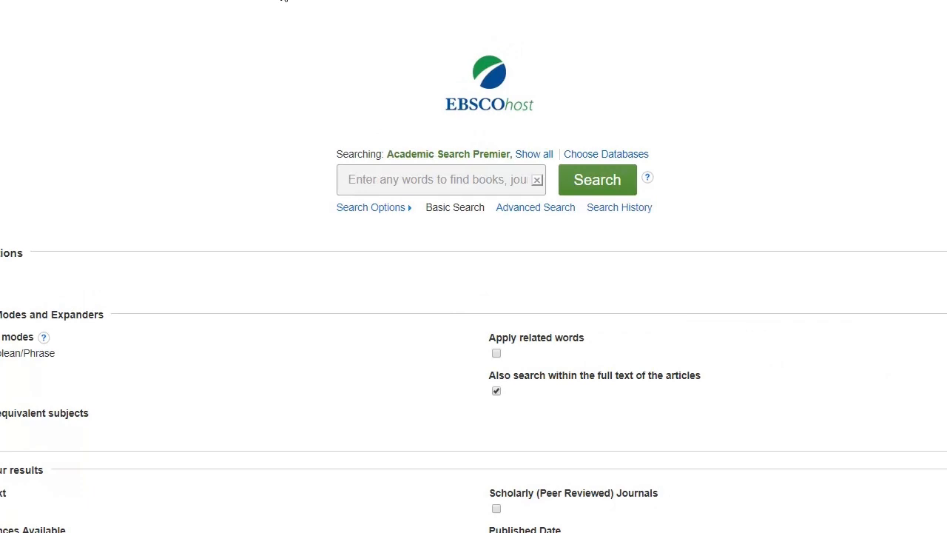
Search Academic Search Premier for 'do violent video games make kids violent'
left_click(400, 175)
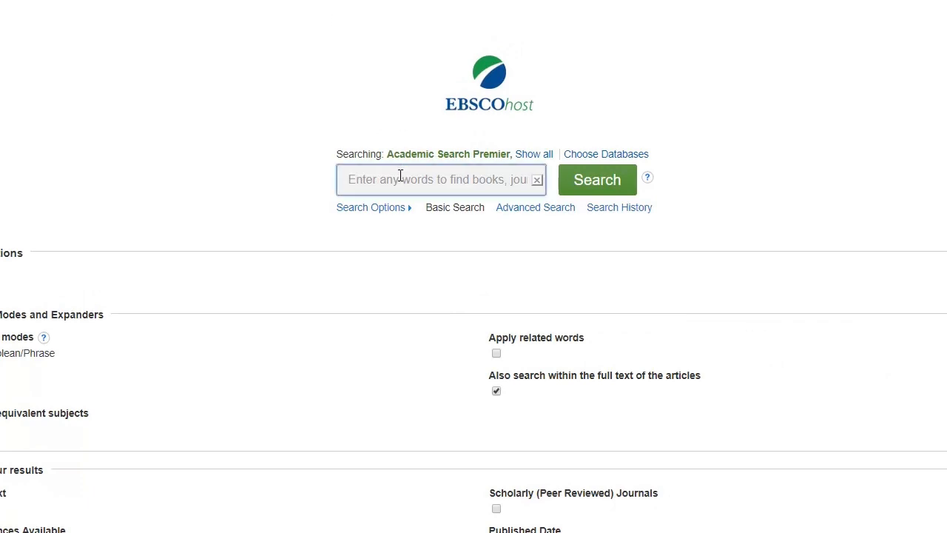
type("do violent vid")
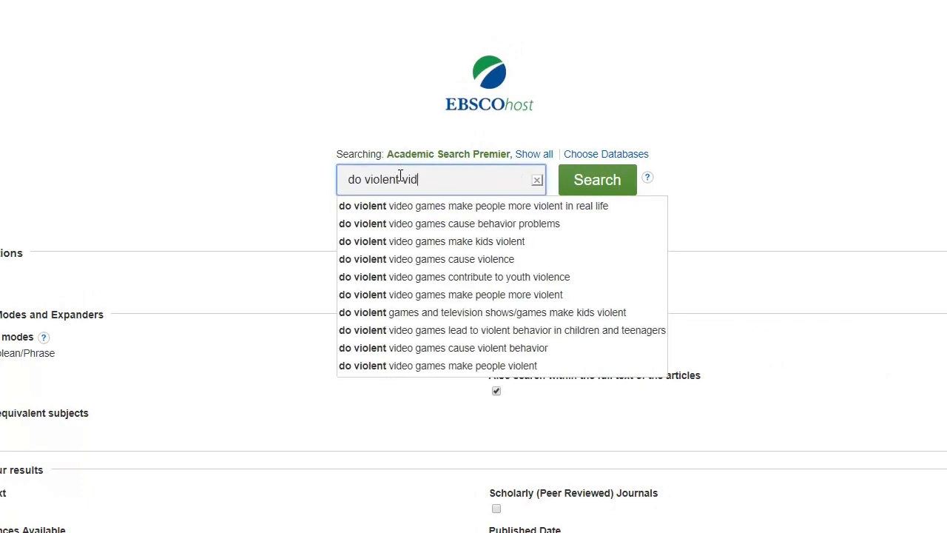
type("eo games make kids violent")
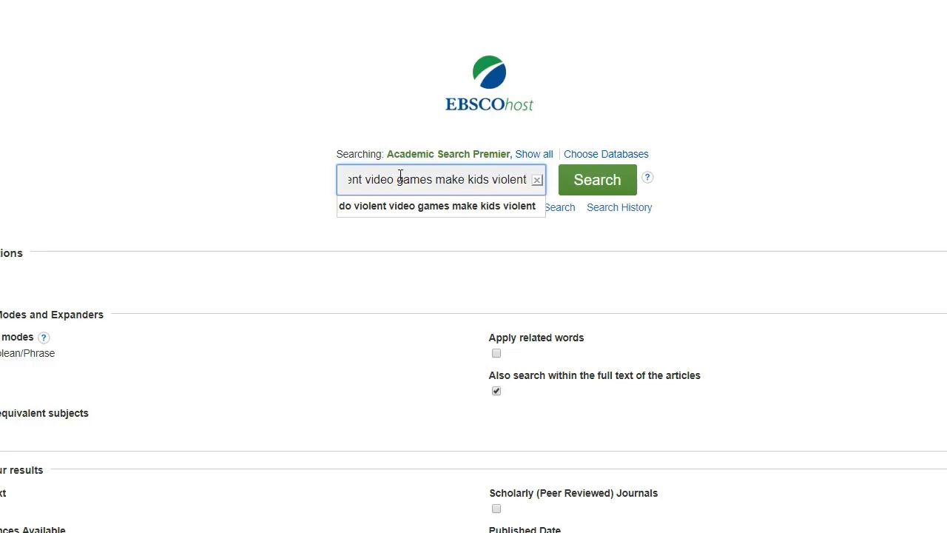
key("Return")
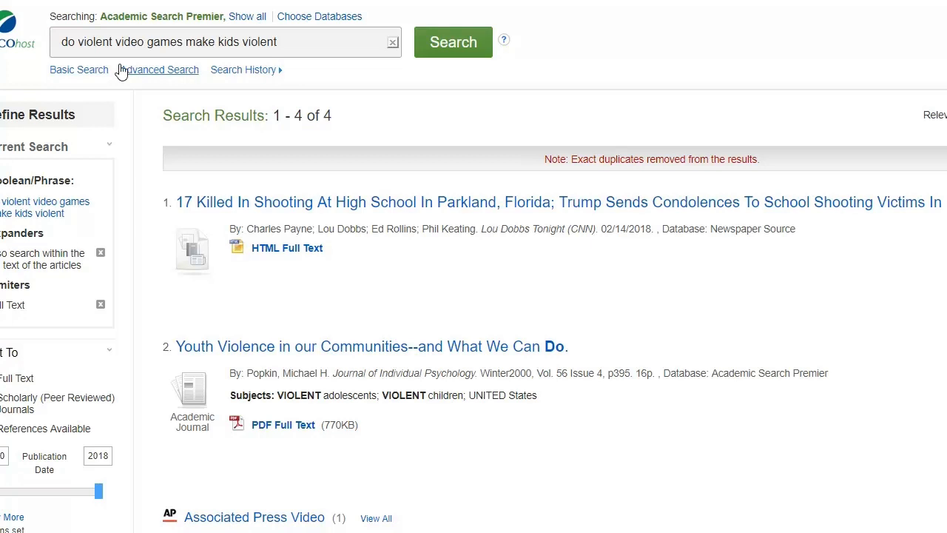
Shorten the query to 'violent video games children' and rerun the search
left_click(79, 42)
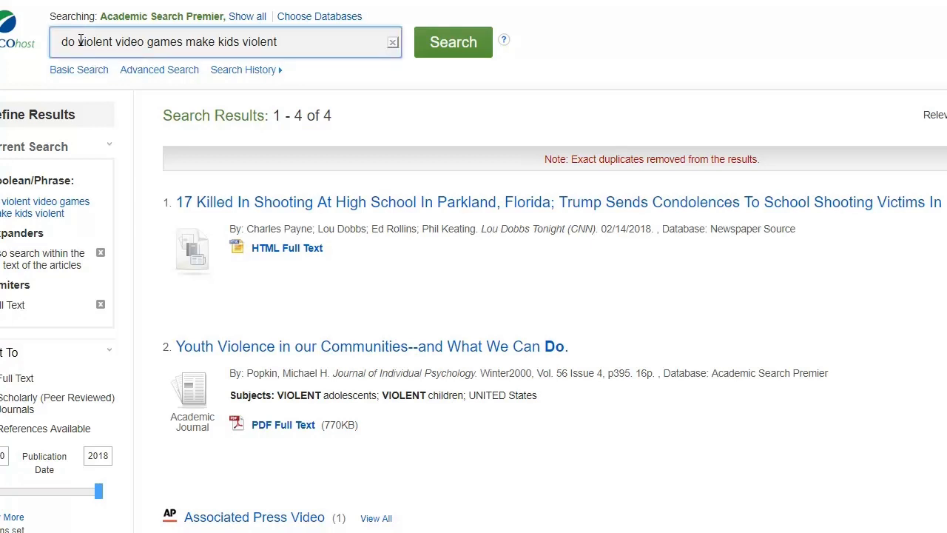
key("BackSpace")
key("BackSpace")
key("BackSpace")
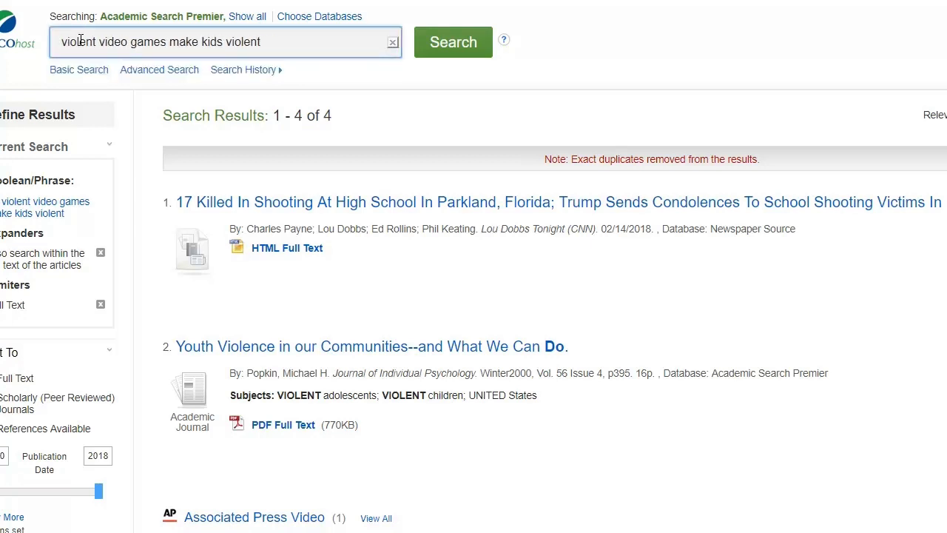
left_click(198, 43)
key("BackSpace")
key("BackSpace")
key("BackSpace")
key("BackSpace")
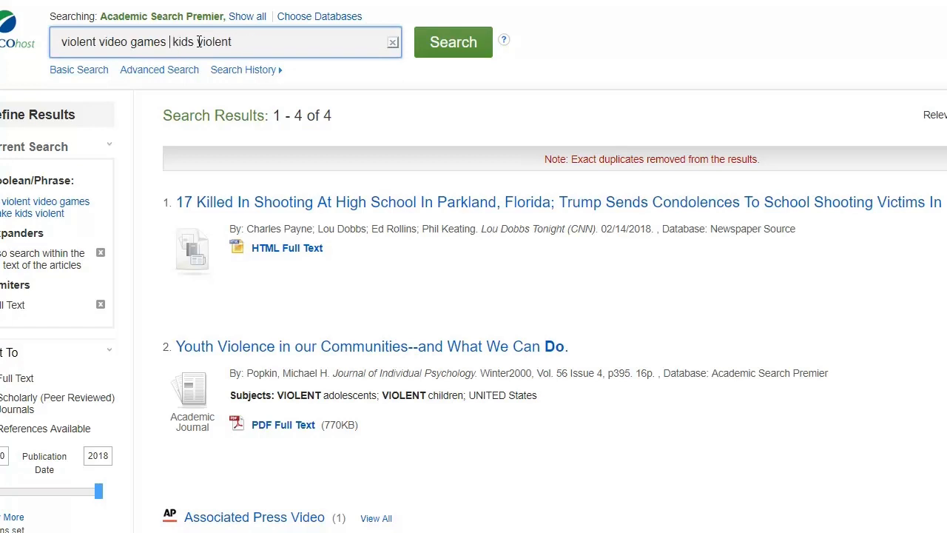
left_click_drag(262, 42, 173, 42)
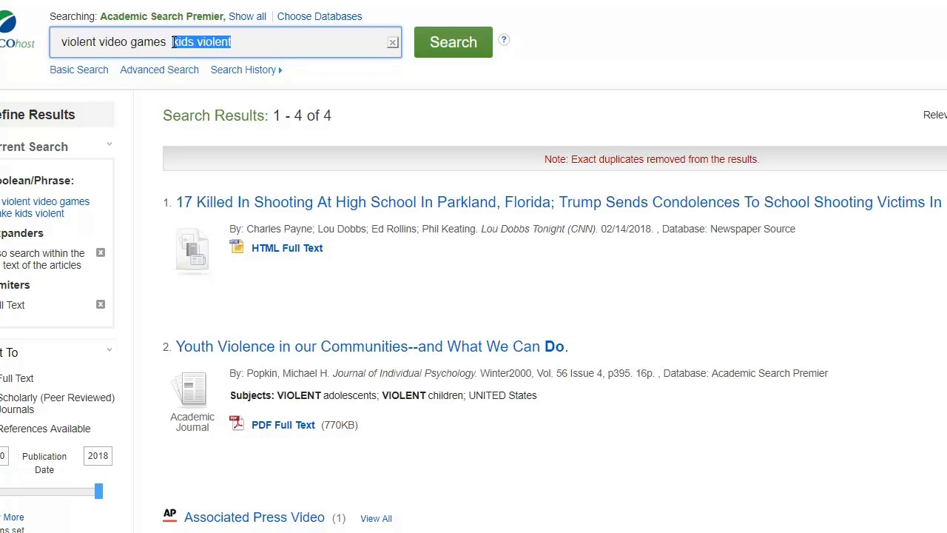
key("BackSpace")
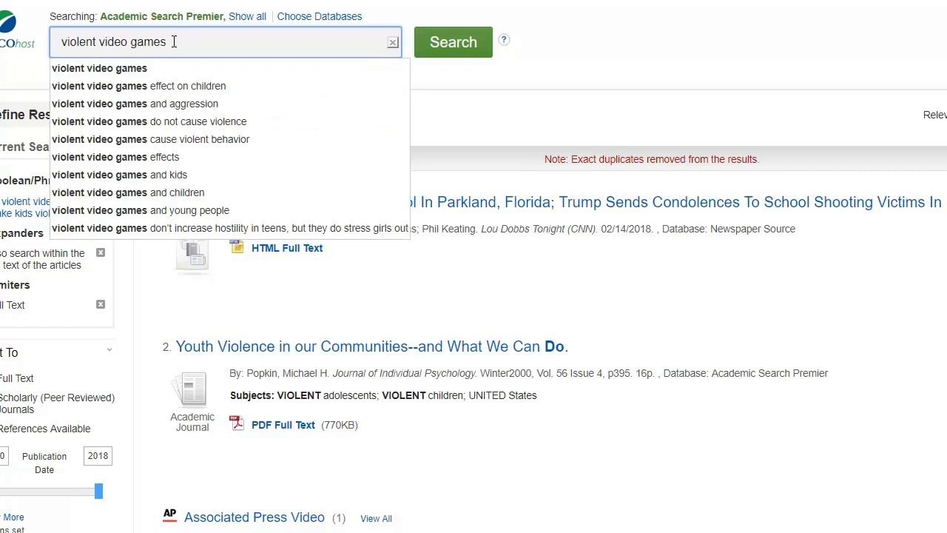
type("children")
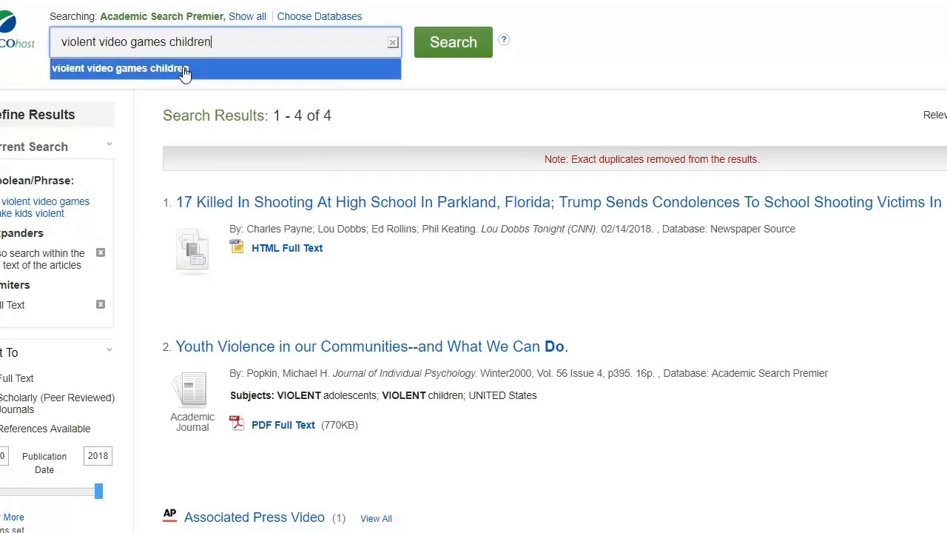
left_click(464, 58)
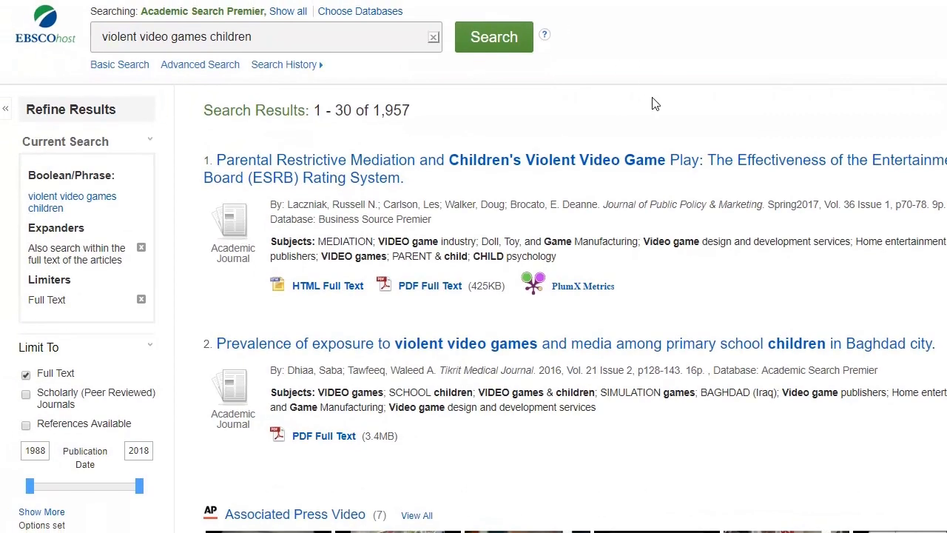
Scroll the results and open the 'Violent Video Games Affecting our Children' record
scroll(652, 101, "down", 1)
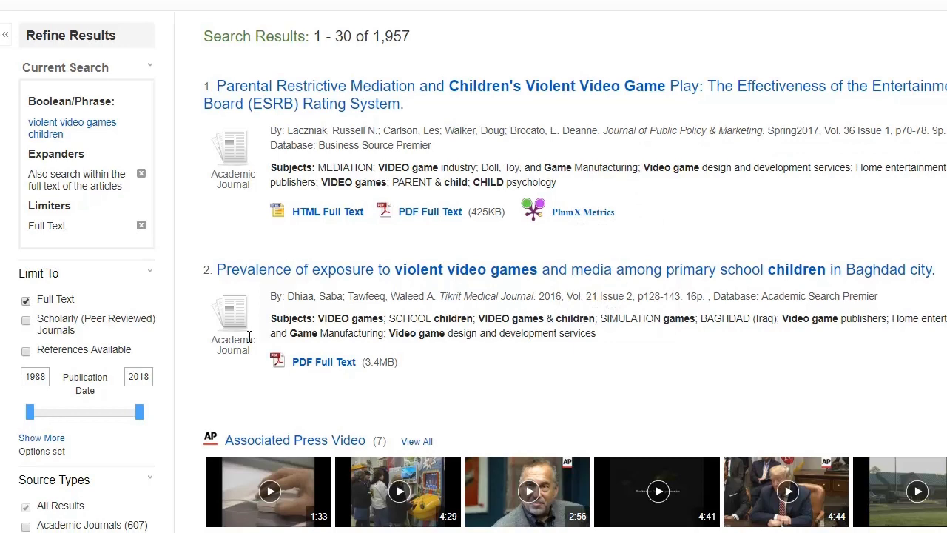
scroll(310, 194, "down", 6)
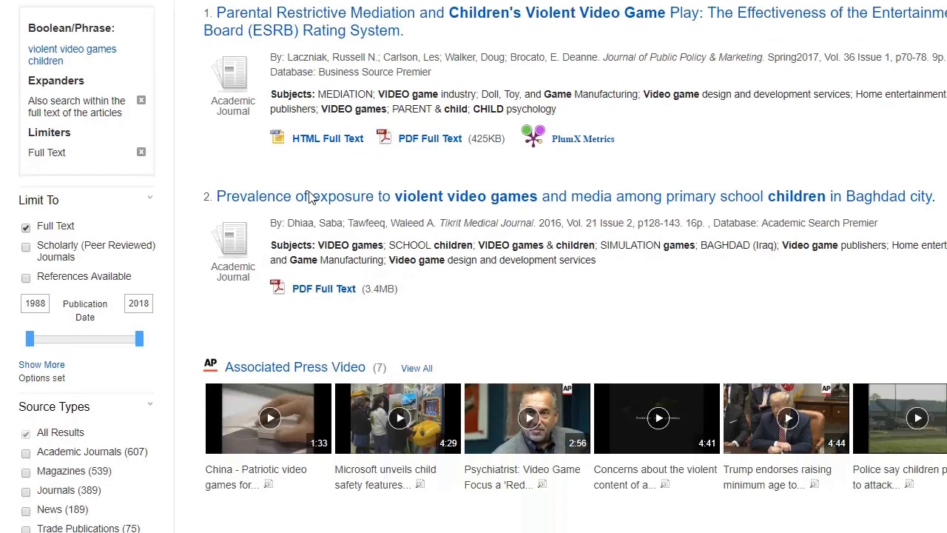
scroll(309, 193, "down", 4)
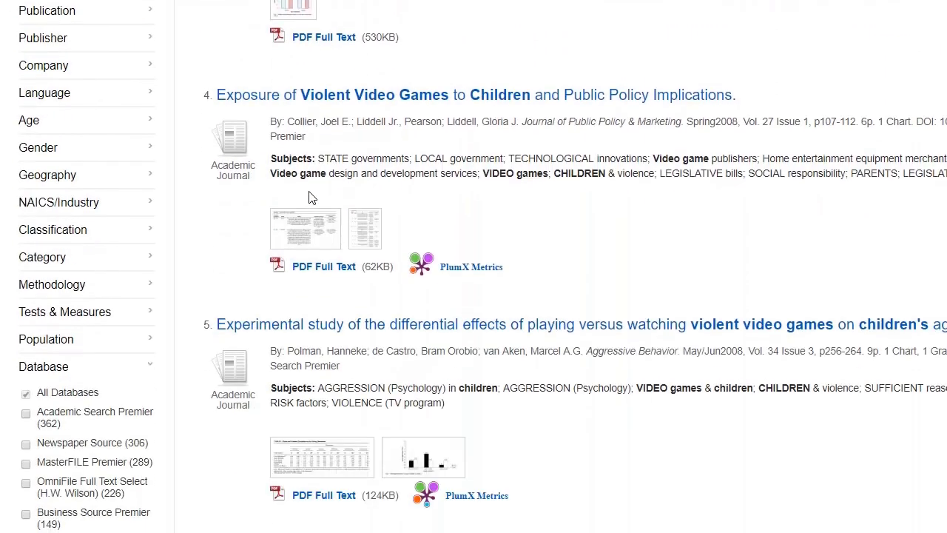
scroll(309, 196, "down", 3)
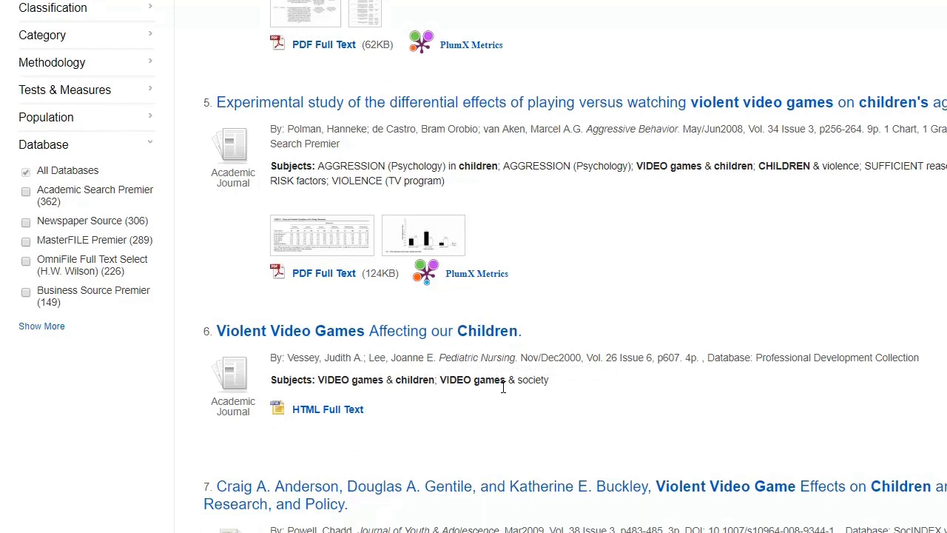
left_click(433, 336)
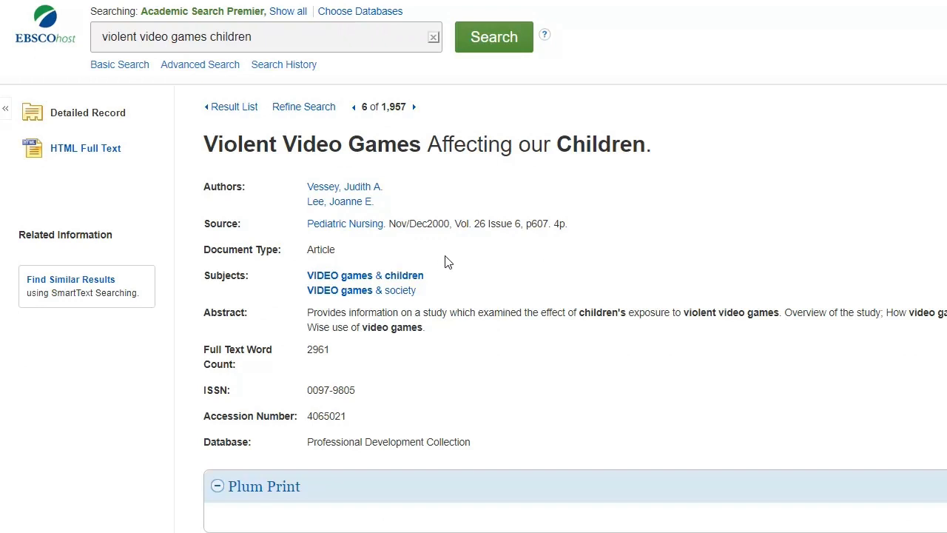
Highlight the record's 2000 publication year and go back to the result list
left_click_drag(428, 222, 451, 222)
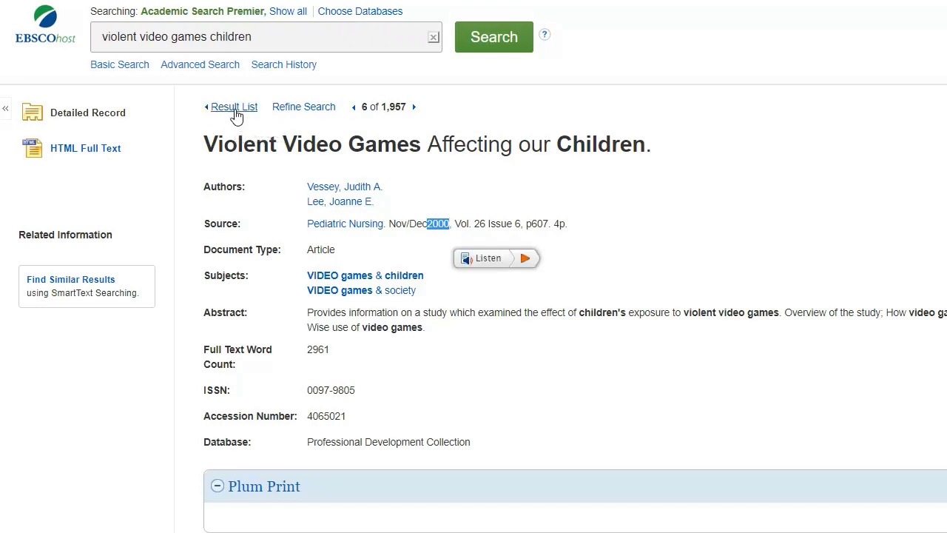
key("alt+Left")
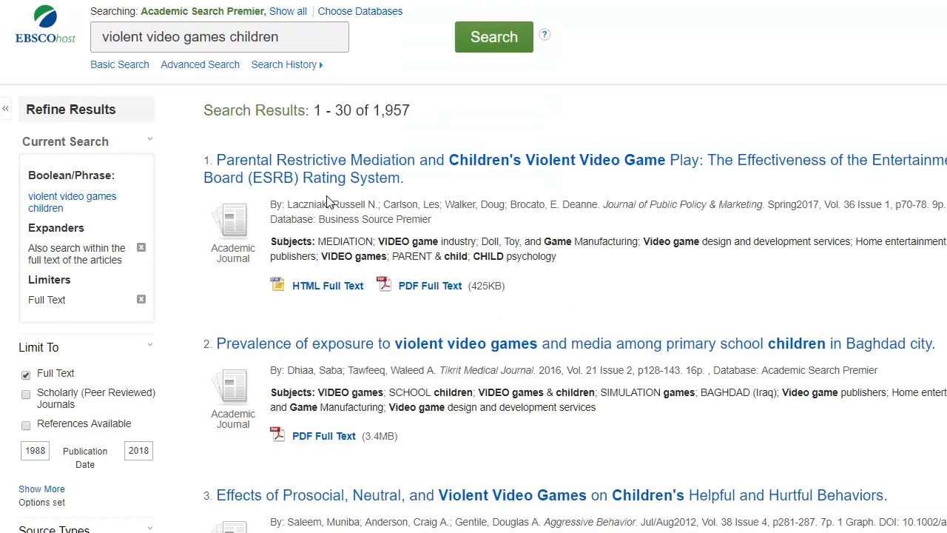
scroll(209, 157, "up", 2)
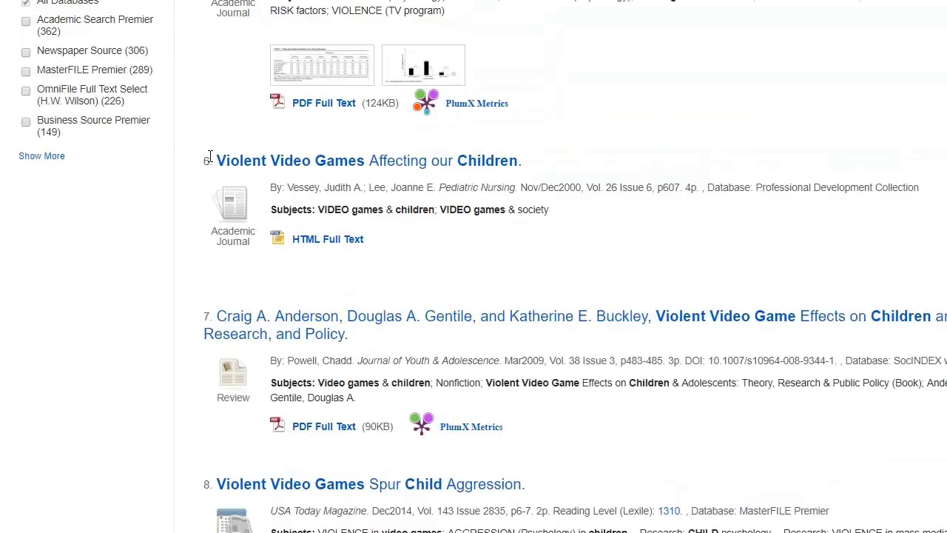
scroll(209, 156, "up", 12)
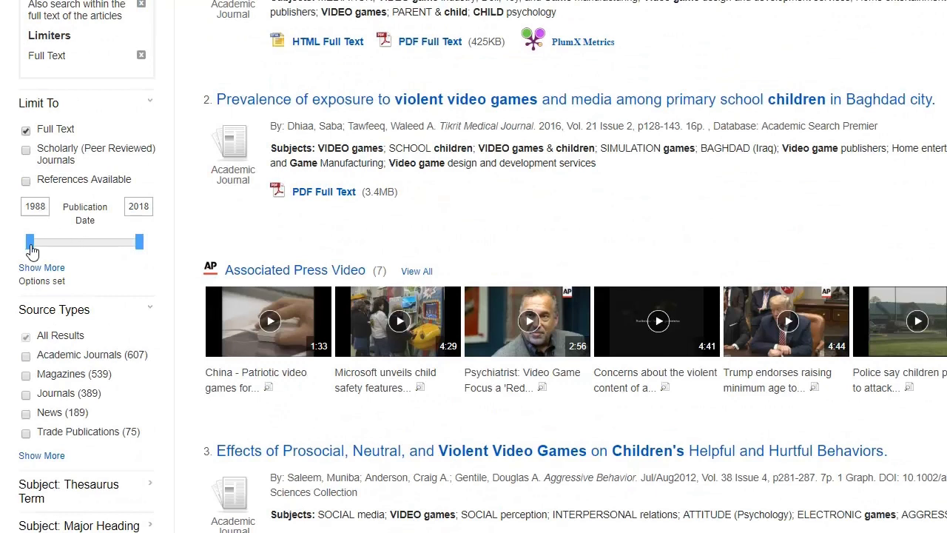
Move the Publication Date start year to 2008 and scroll down to the review article at result 8
left_click_drag(31, 246, 105, 250)
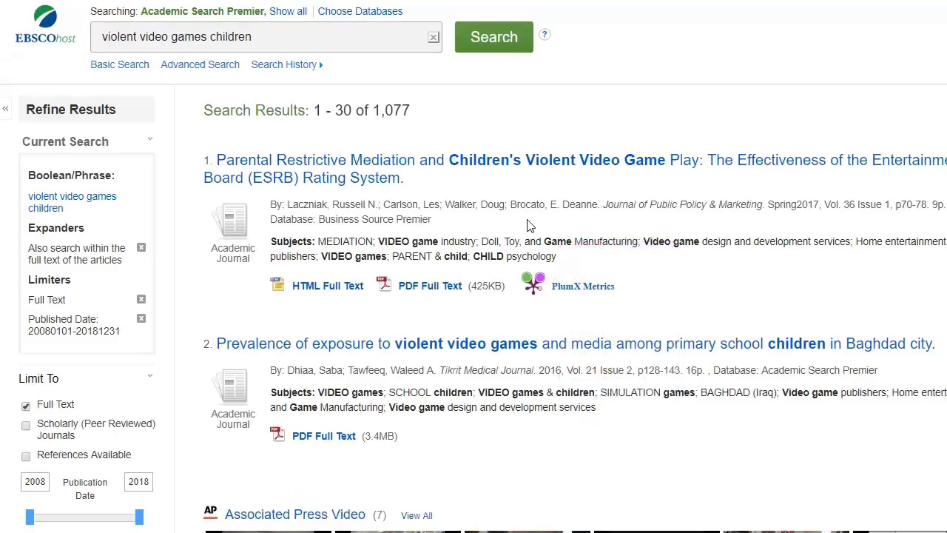
scroll(529, 225, "down", 6)
scroll(529, 225, "down", 7)
scroll(529, 226, "down", 5)
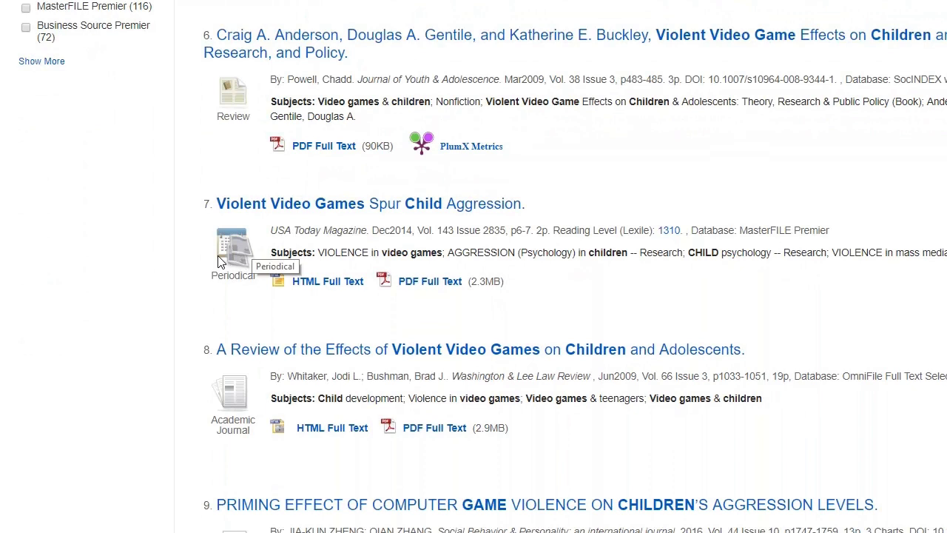
scroll(131, 219, "down", 2)
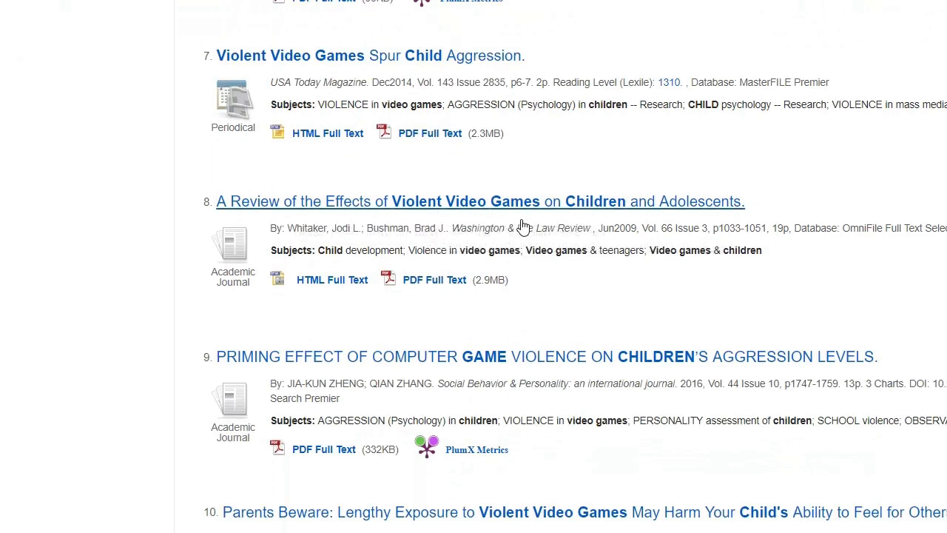
Open the review article's PDF Full Text and page through it in full screen
left_click(457, 213)
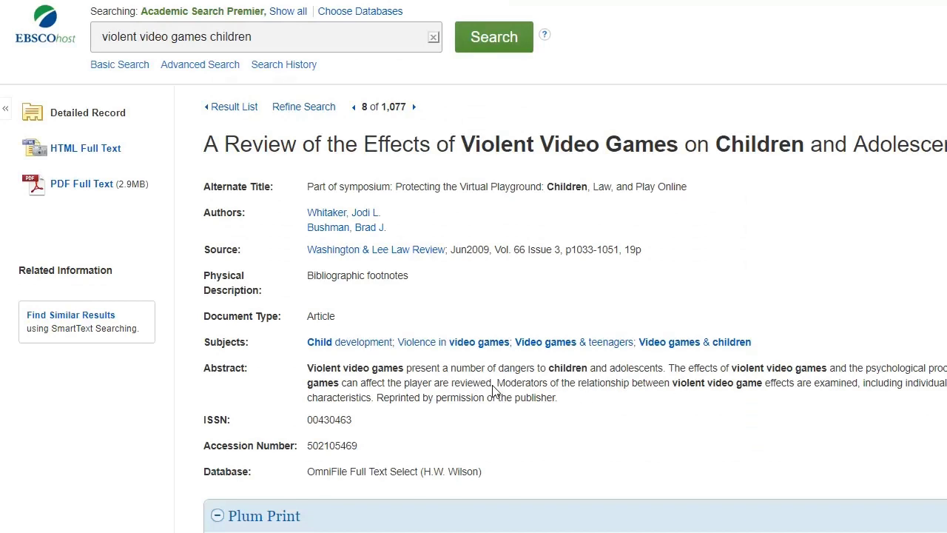
left_click(92, 194)
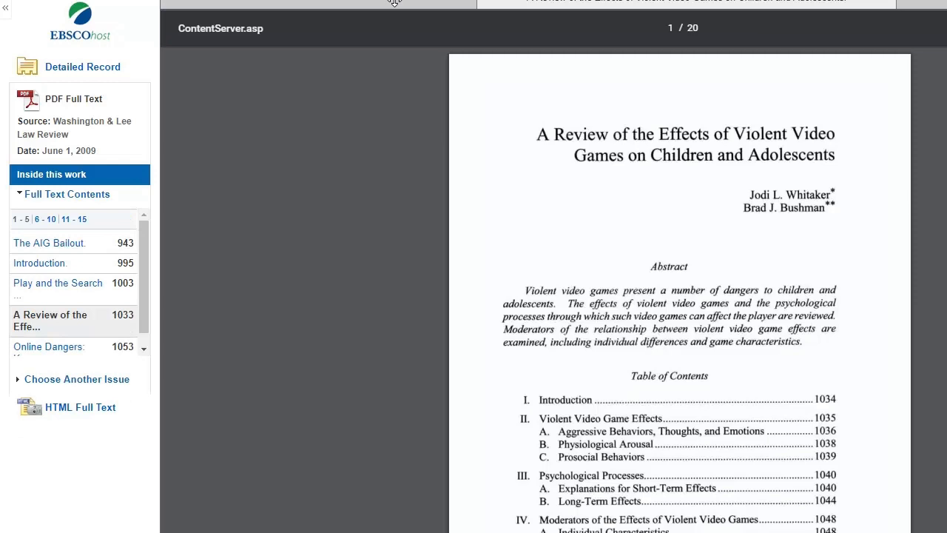
key("F11")
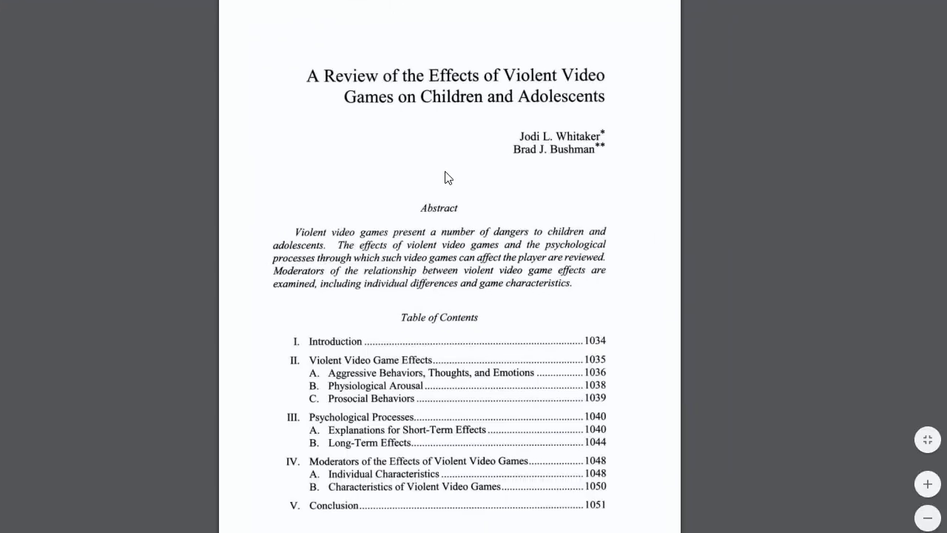
scroll(448, 178, "down", 7)
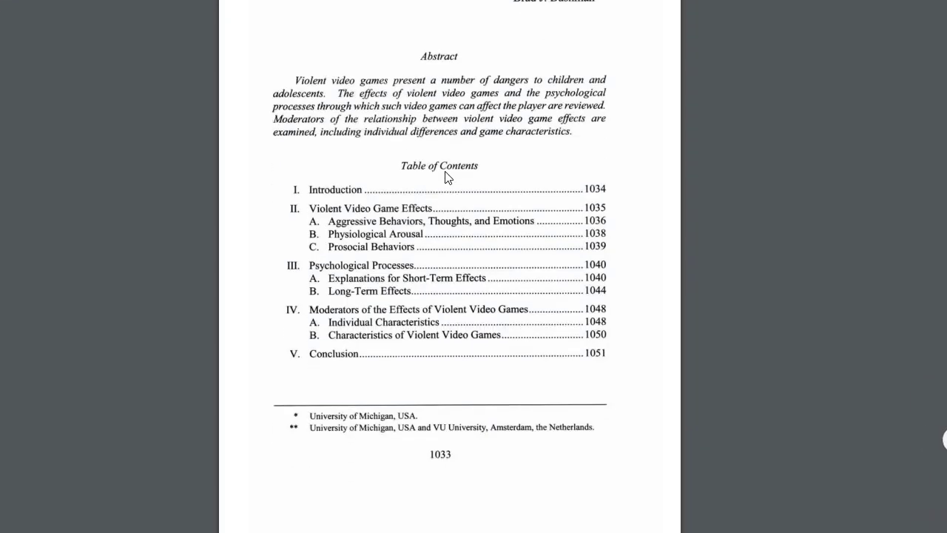
scroll(447, 177, "down", 5)
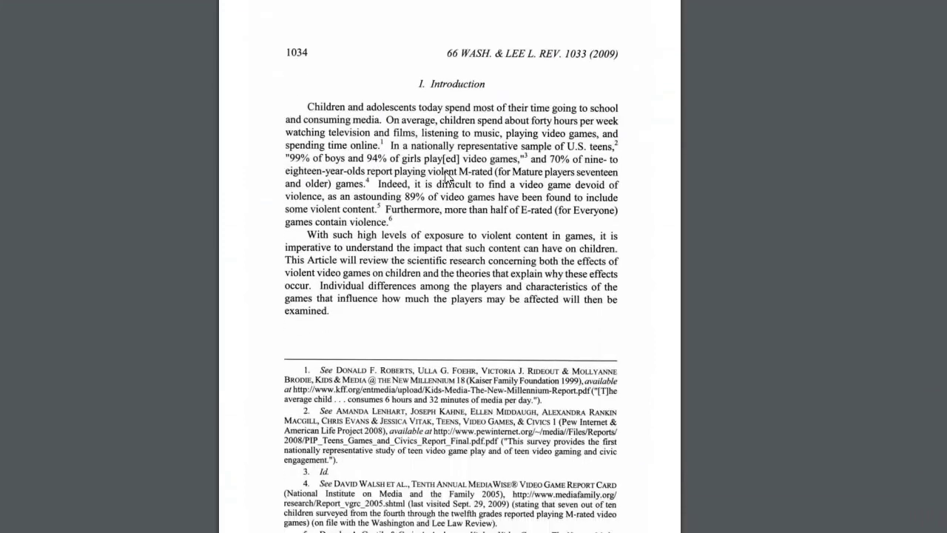
scroll(447, 176, "down", 5)
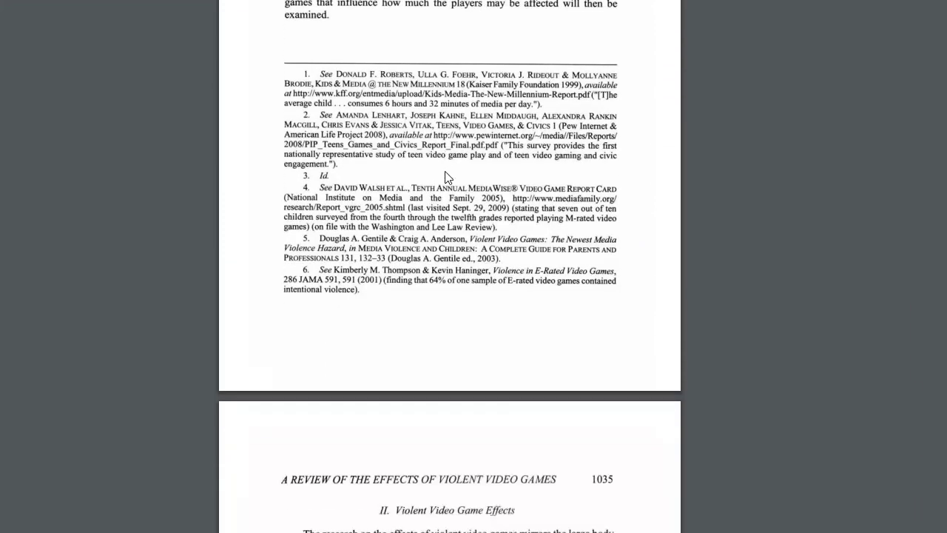
scroll(446, 176, "down", 6)
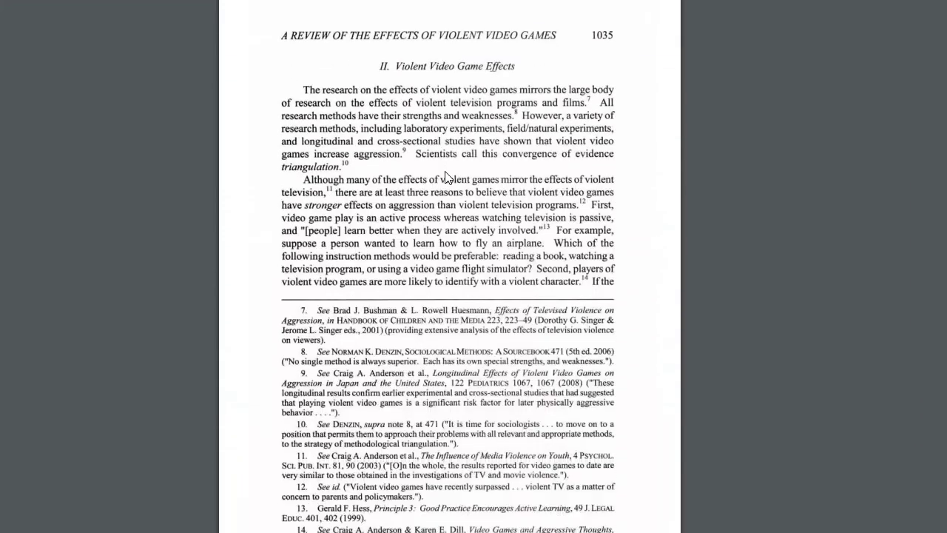
scroll(446, 176, "down", 5)
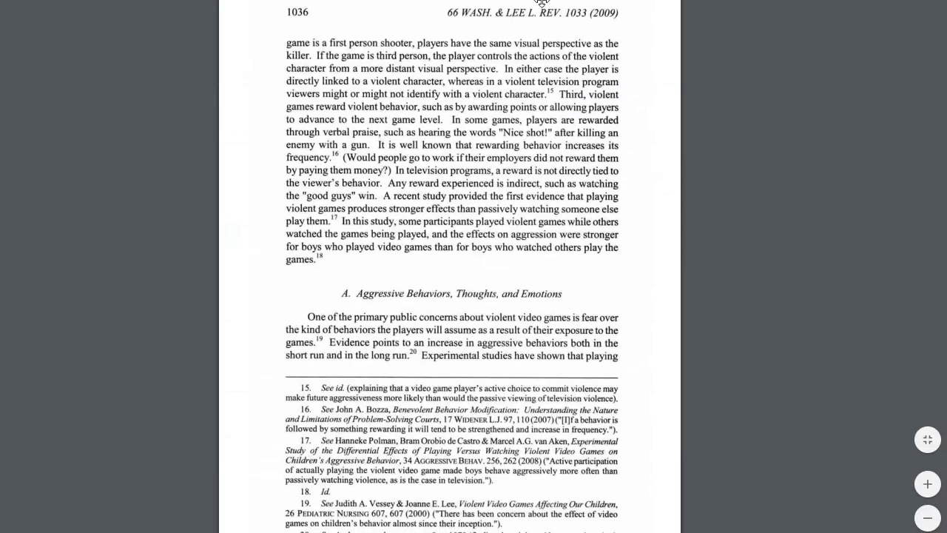
key("F11")
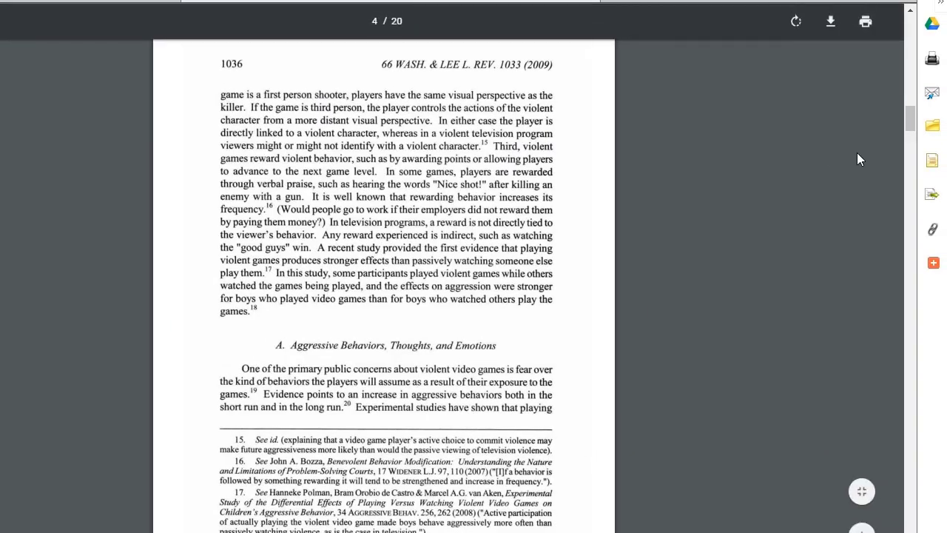
Show the article's citation formats, select the APA citation, and return to the results
left_click(933, 171)
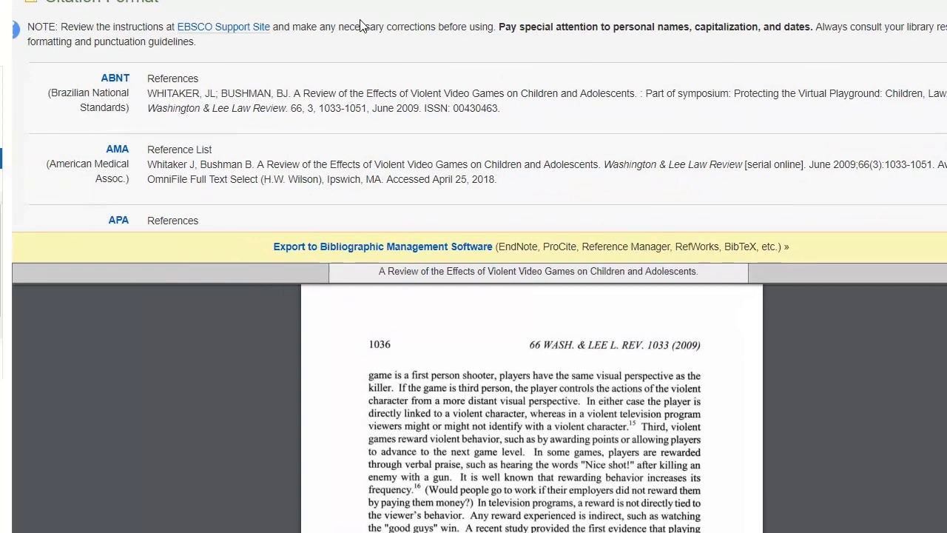
scroll(118, 178, "down", 2)
left_click_drag(148, 87, 902, 97)
left_click(714, 103)
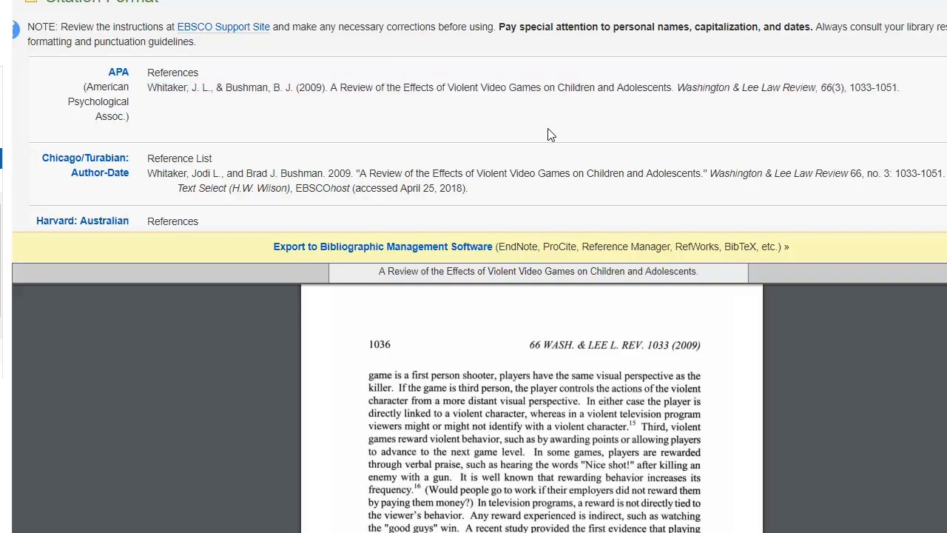
scroll(532, 138, "down", 3)
scroll(529, 138, "down", 1)
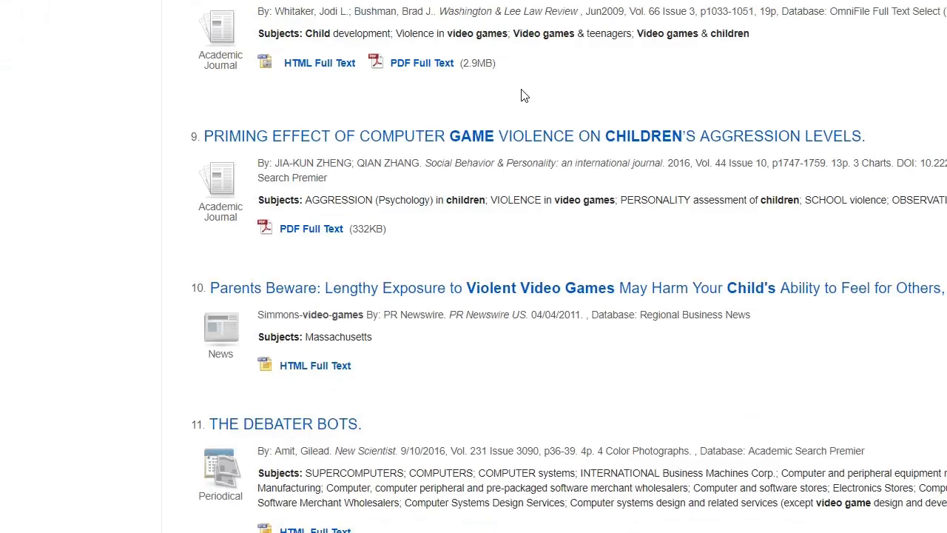
scroll(568, 95, "up", 20)
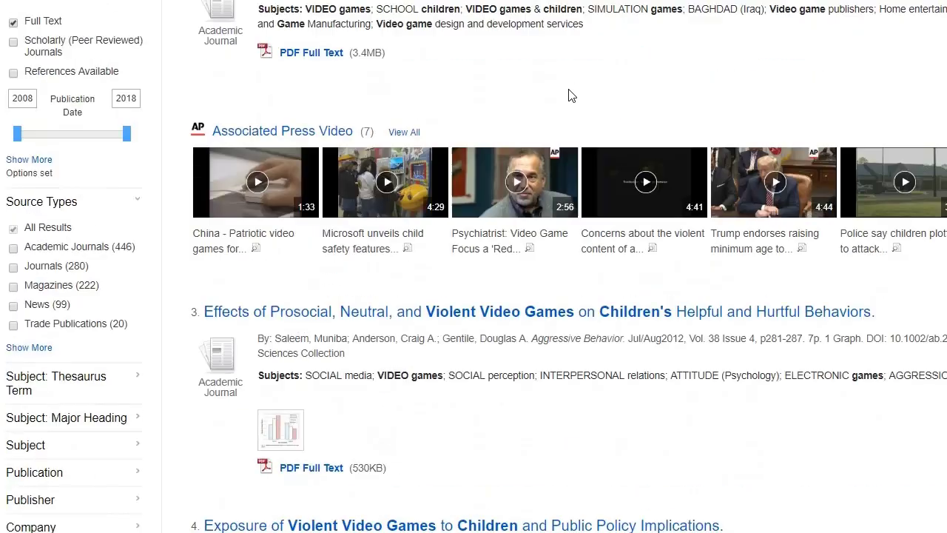